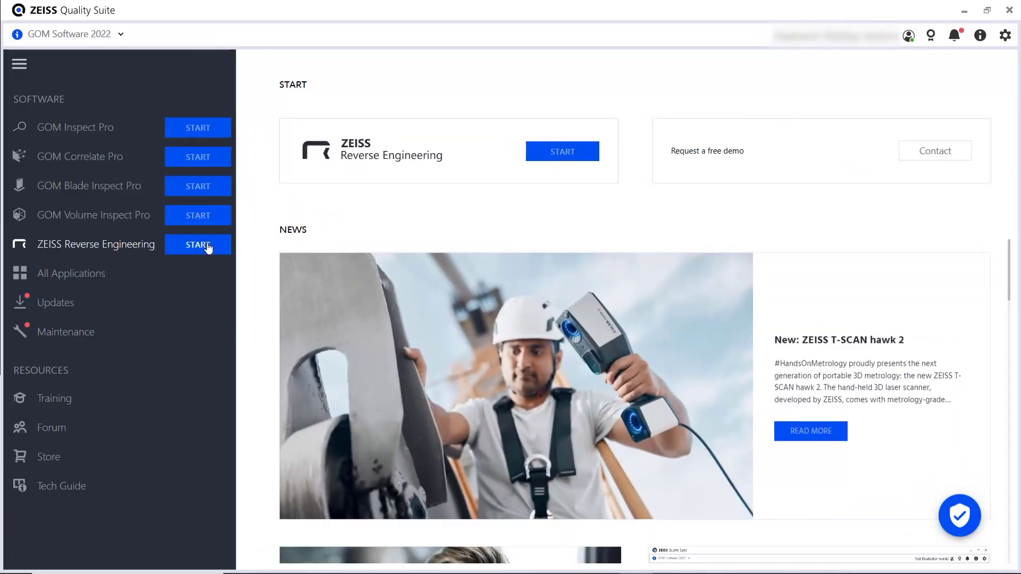
Launch ZEISS Reverse Engineering from the ZEISS Quality Suite software list
{"action": "left_click", "coordinate": [207, 245]}
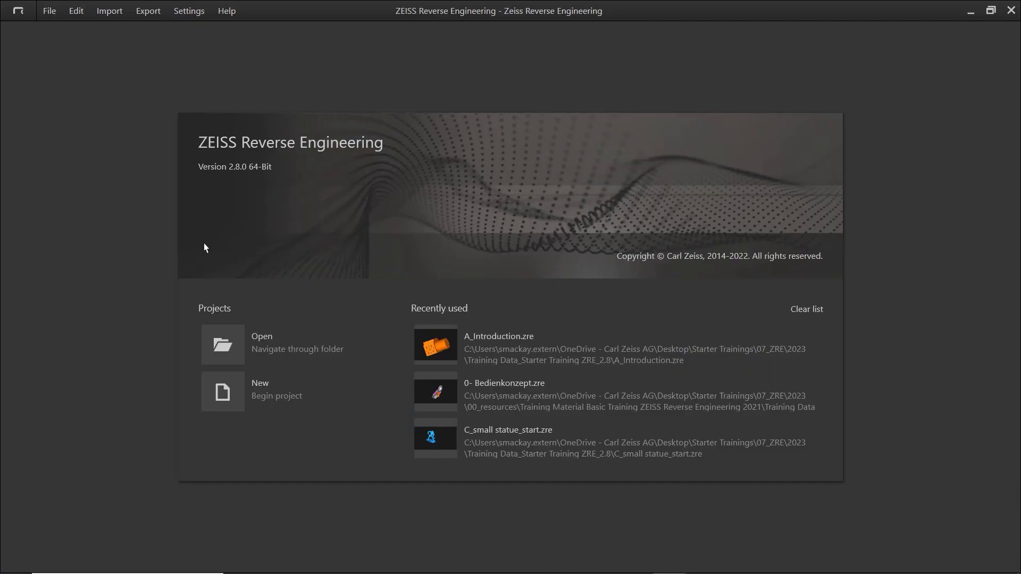
Create a new project and drag small statue.stl from File Explorer into the 3D view
{"action": "left_click", "coordinate": [290, 394]}
{"action": "key", "text": "alt+Tab"}
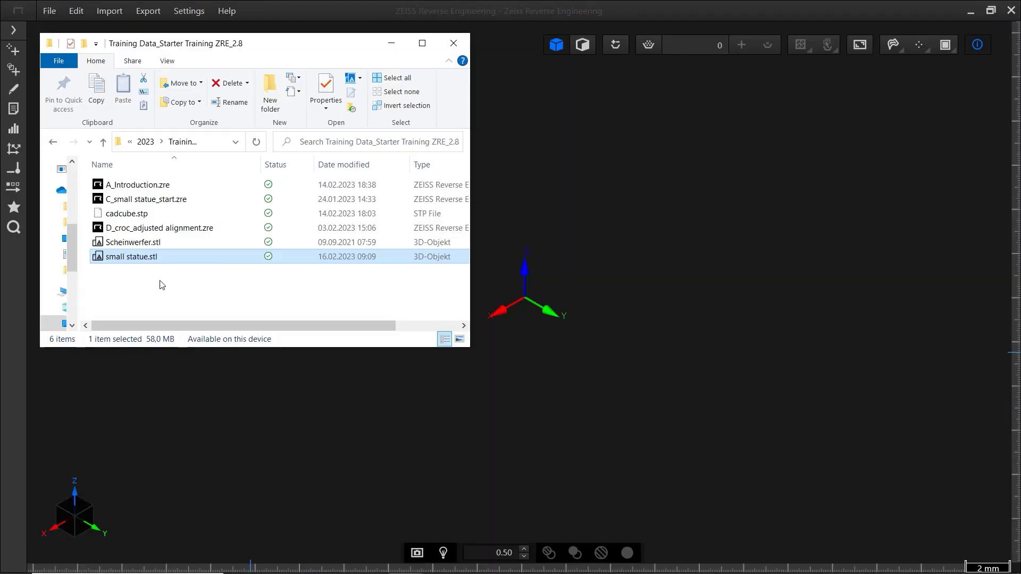
{"action": "left_click_drag", "start_coordinate": [146, 259], "coordinate": [588, 333]}
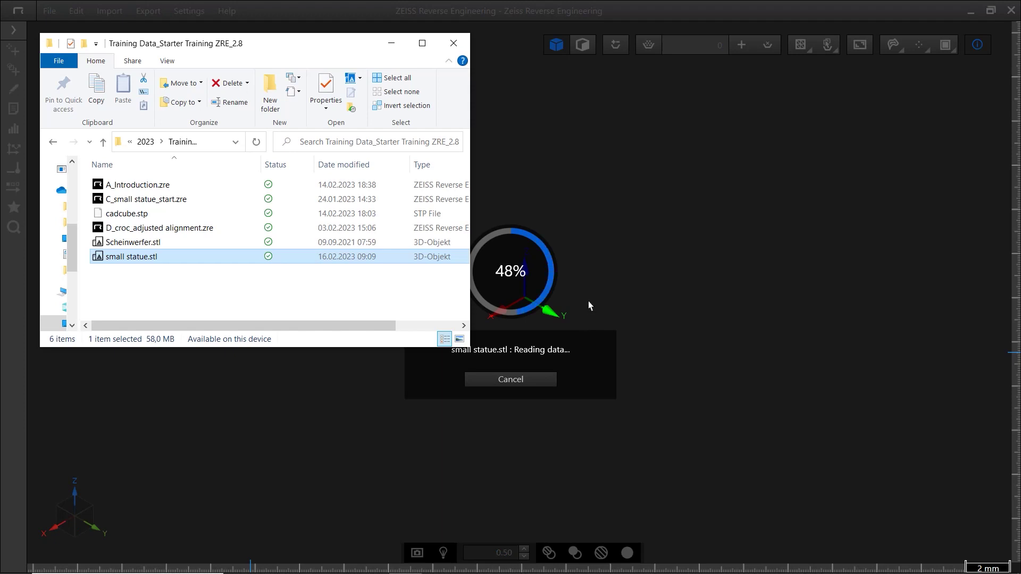
{"action": "left_click", "coordinate": [391, 43]}
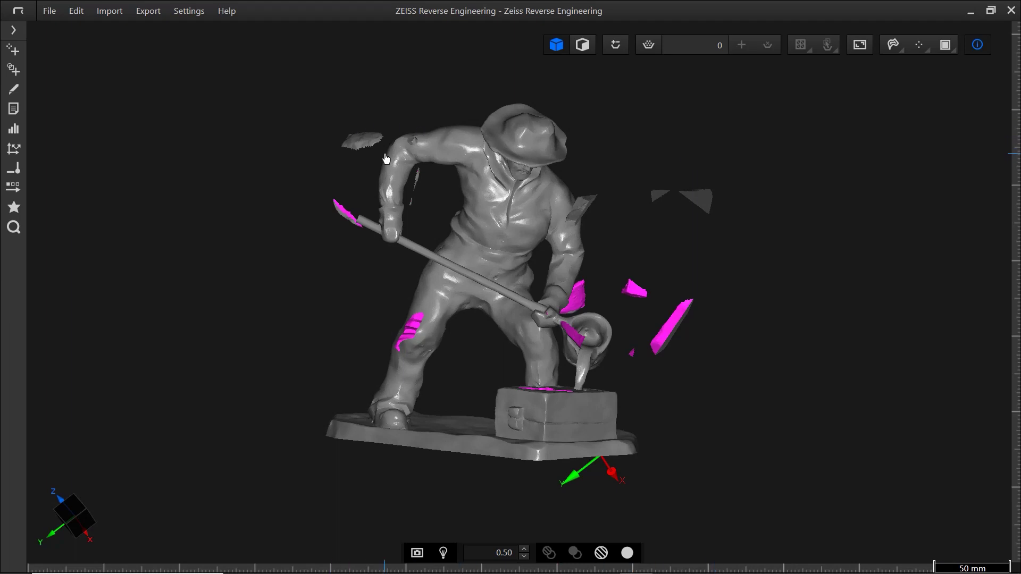
Search 'remove' to open Remove islands from mesh and assign the statue mesh as target
{"action": "left_click", "coordinate": [14, 228]}
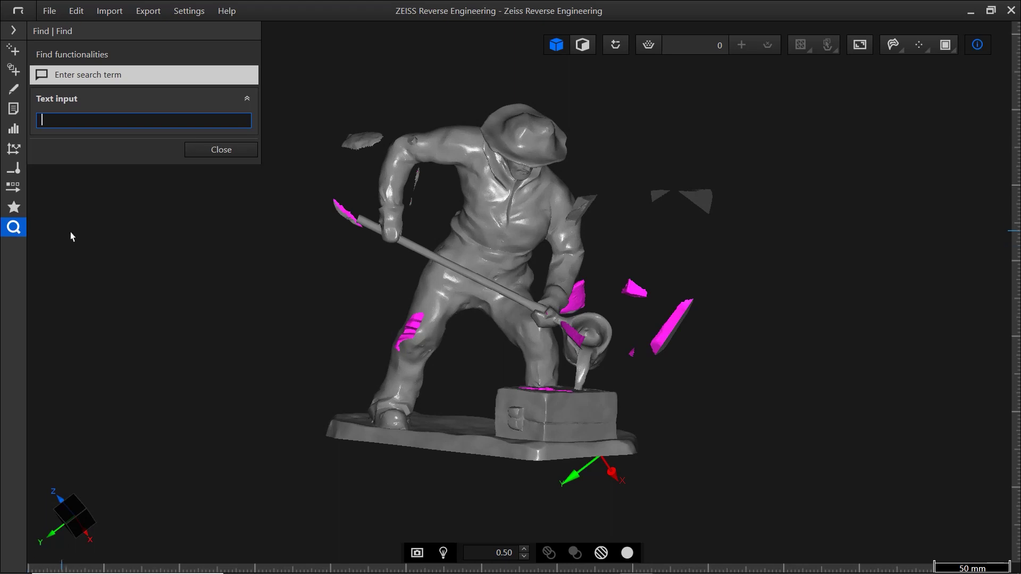
{"action": "type", "text": "remove"}
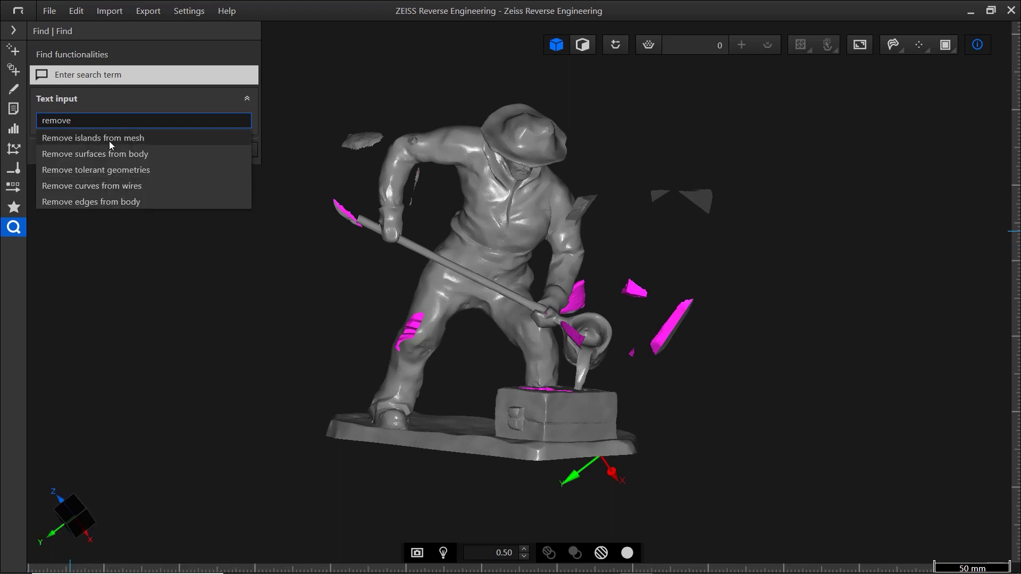
{"action": "left_click", "coordinate": [154, 139]}
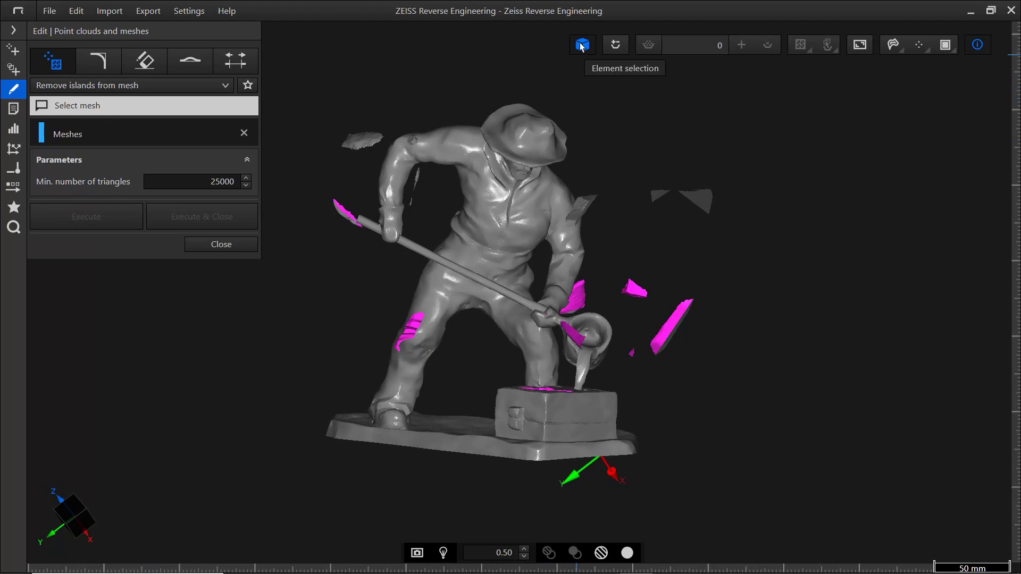
{"action": "left_click", "coordinate": [515, 210]}
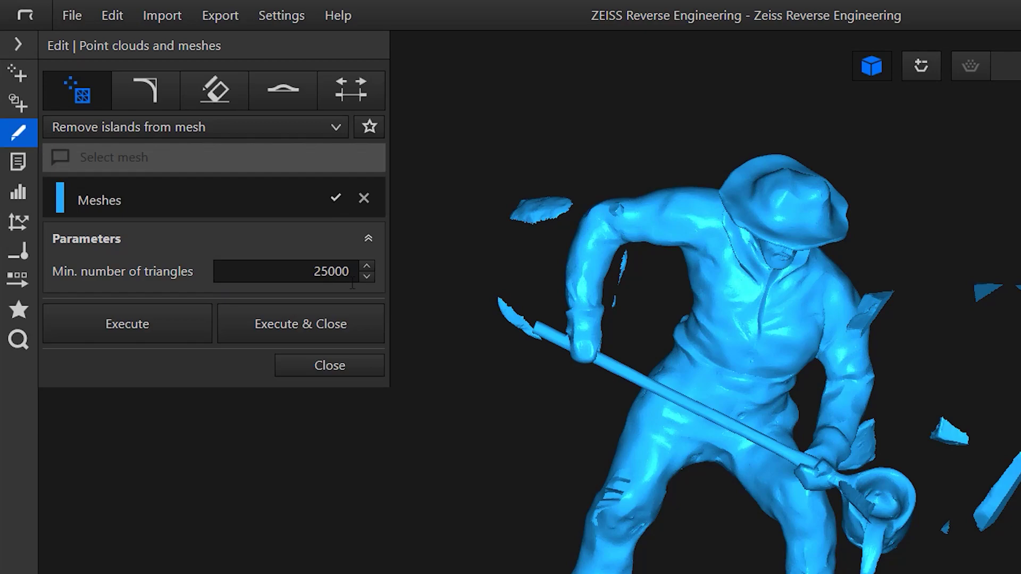
Zoom and pan to inspect the stray fragments, and open the mesh edge display options
{"action": "scroll", "coordinate": [675, 250], "scroll_direction": "up", "scroll_amount": 10}
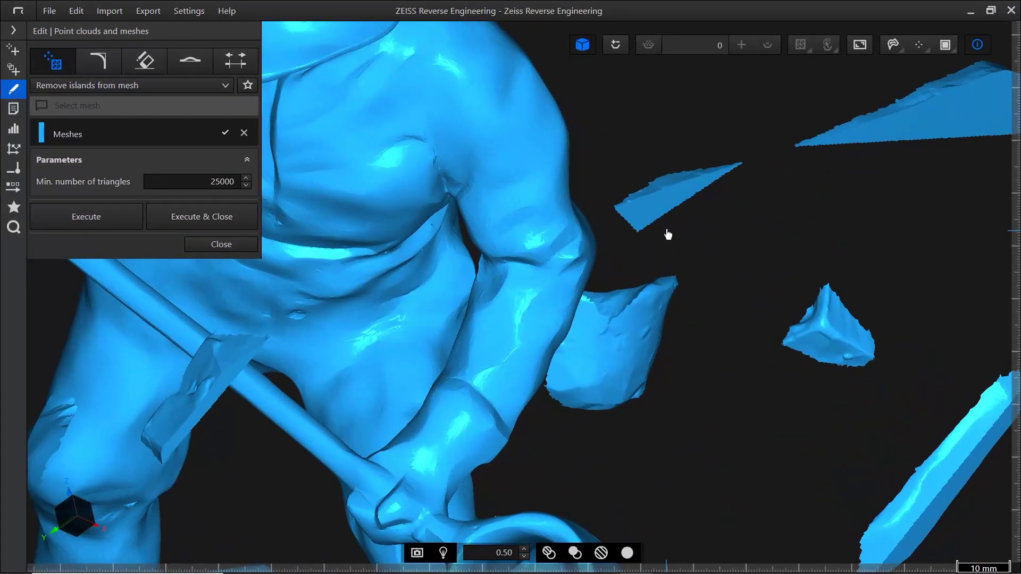
{"action": "middle_click_drag", "start_coordinate": [661, 230], "coordinate": [556, 262]}
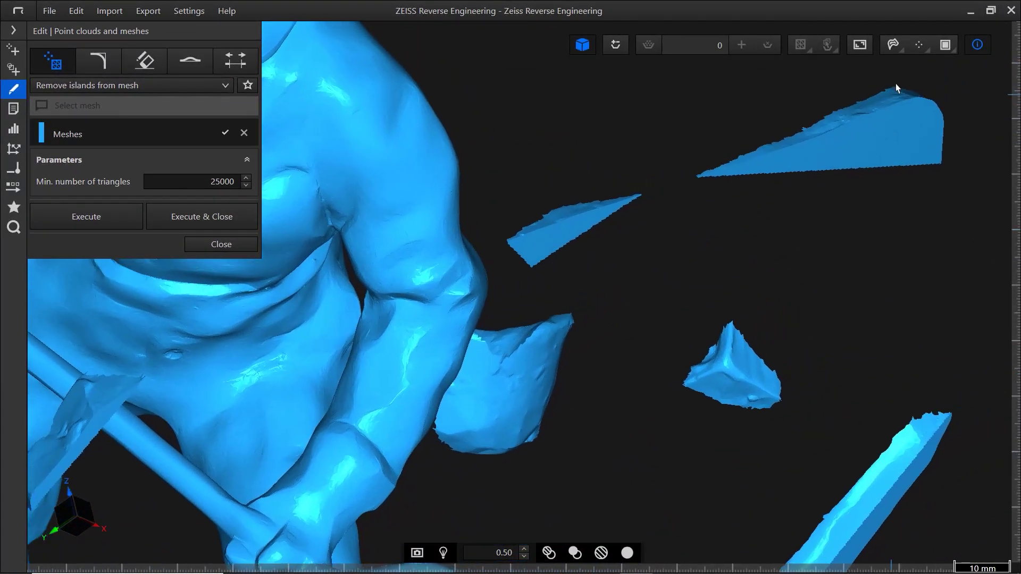
{"action": "left_click", "coordinate": [945, 46]}
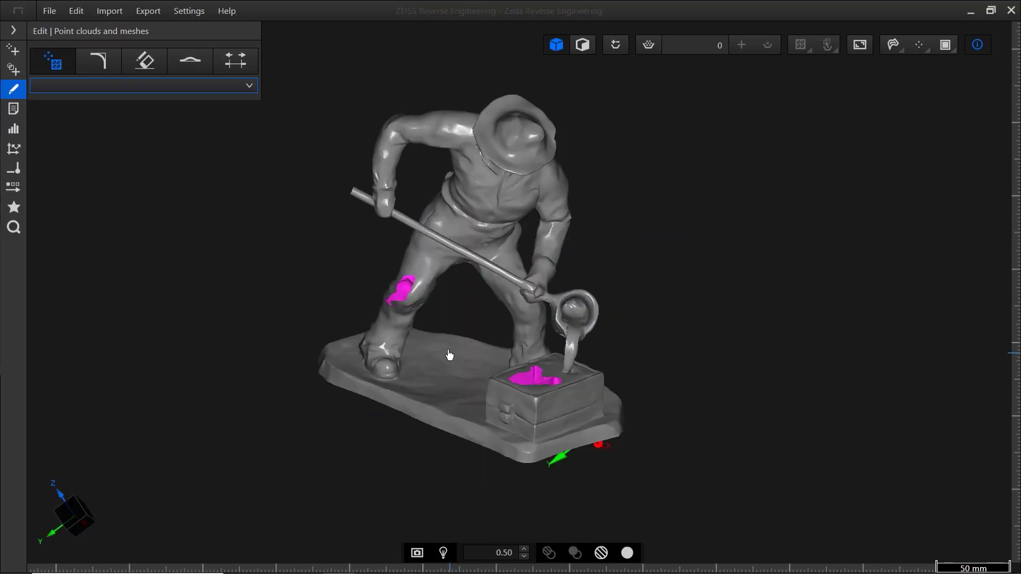
Run Fill holes in mesh automatically on the statue with Maximum distance 50 and Curved enabled
{"action": "scroll", "coordinate": [435, 373], "scroll_direction": "up", "scroll_amount": 4}
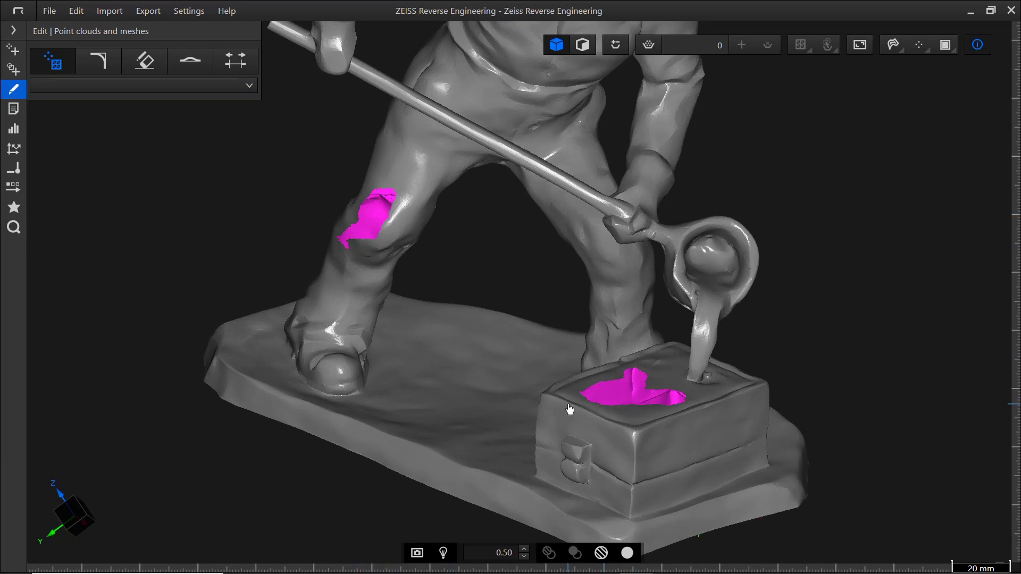
{"action": "left_click", "coordinate": [59, 66]}
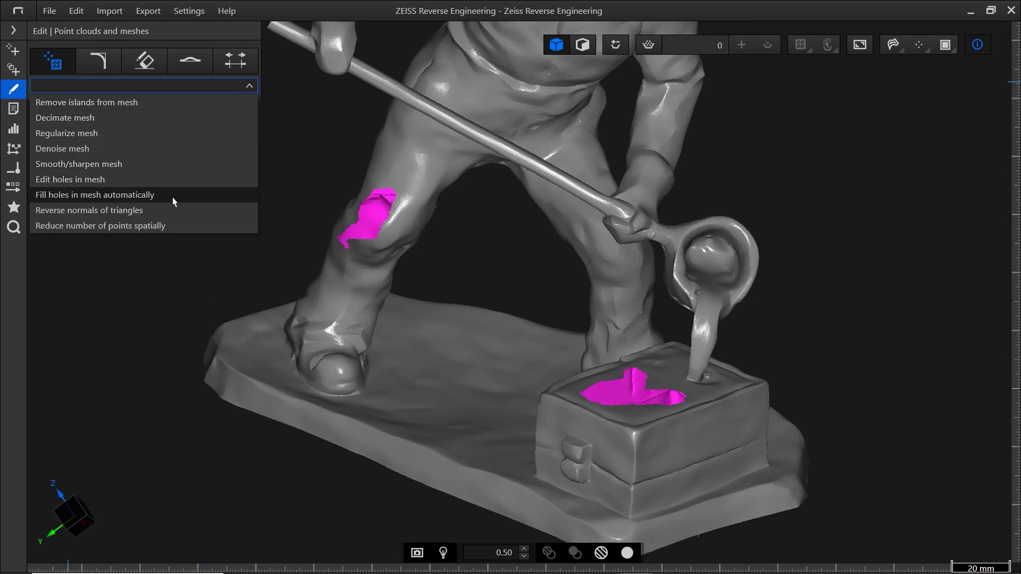
{"action": "left_click", "coordinate": [198, 198]}
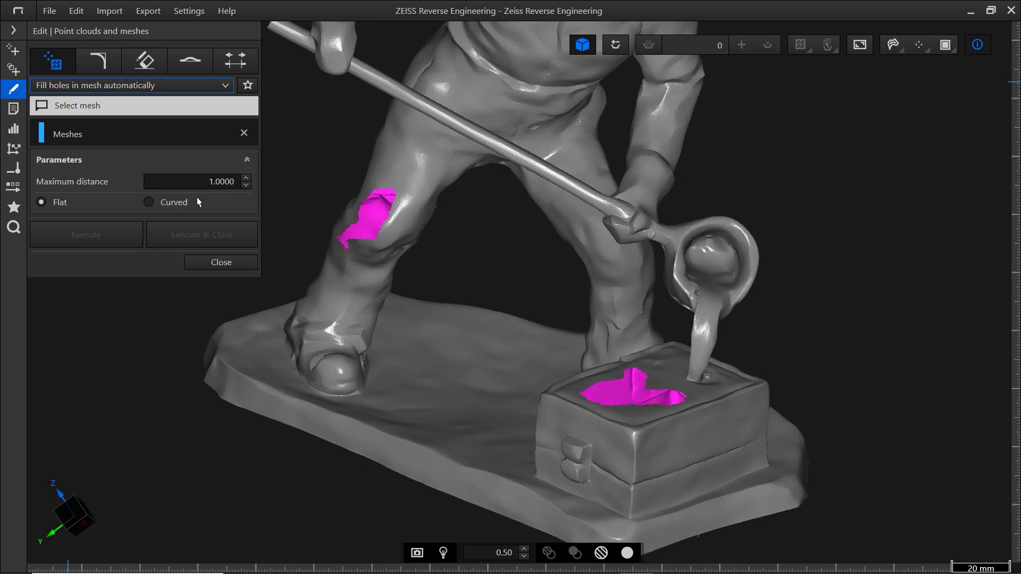
{"action": "left_click", "coordinate": [424, 160]}
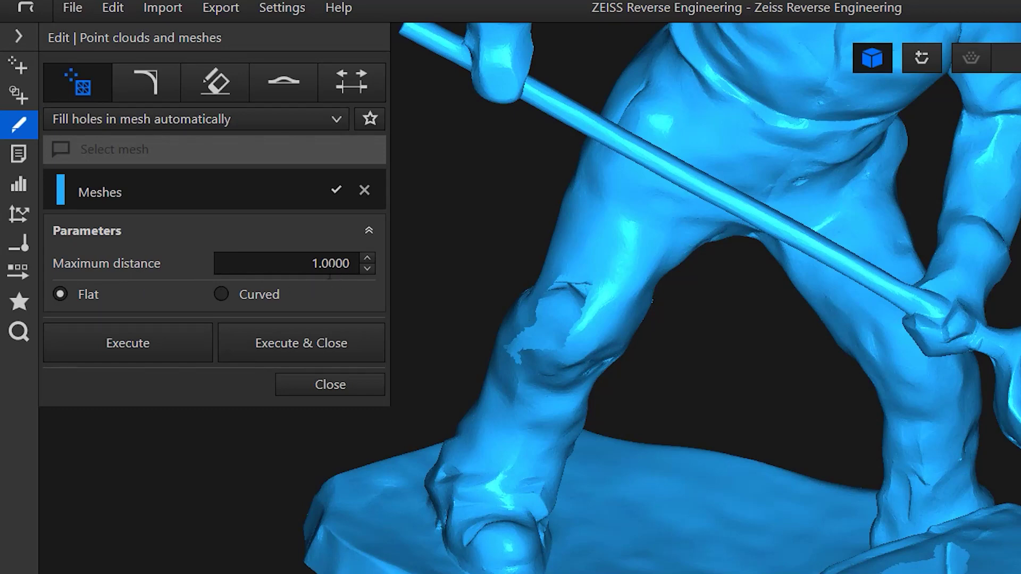
{"action": "left_click", "coordinate": [313, 270]}
{"action": "key", "text": "BackSpace"}
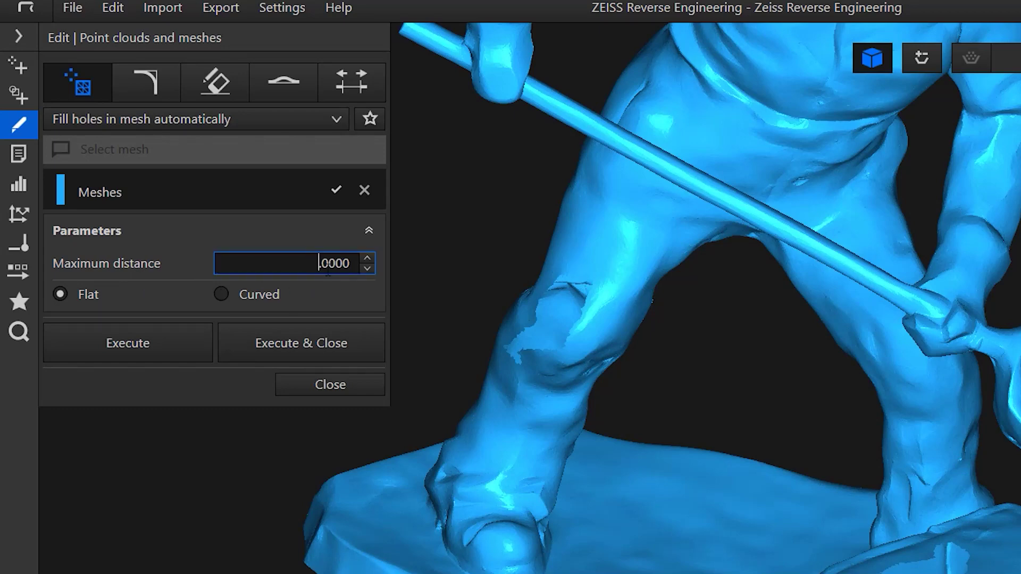
{"action": "type", "text": "50"}
{"action": "left_click", "coordinate": [221, 296]}
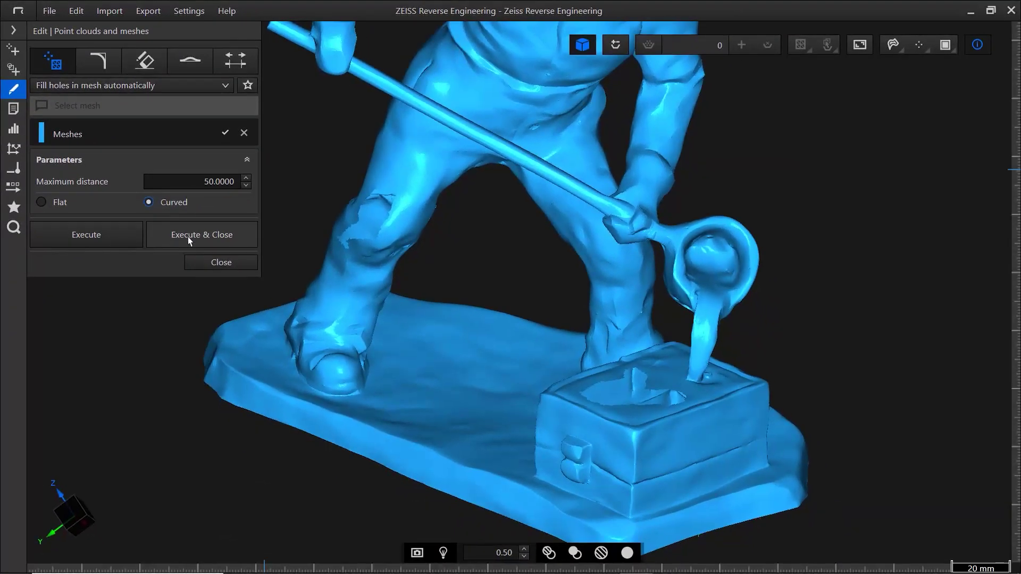
{"action": "left_click", "coordinate": [187, 237]}
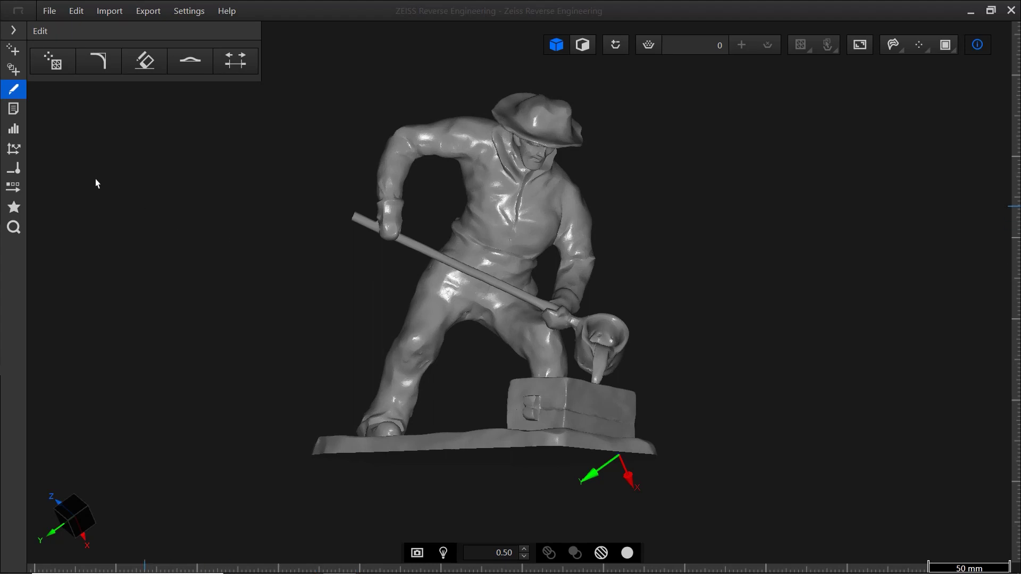
Start a Best fit in standard coordinate system using three planes
{"action": "left_click", "coordinate": [15, 149]}
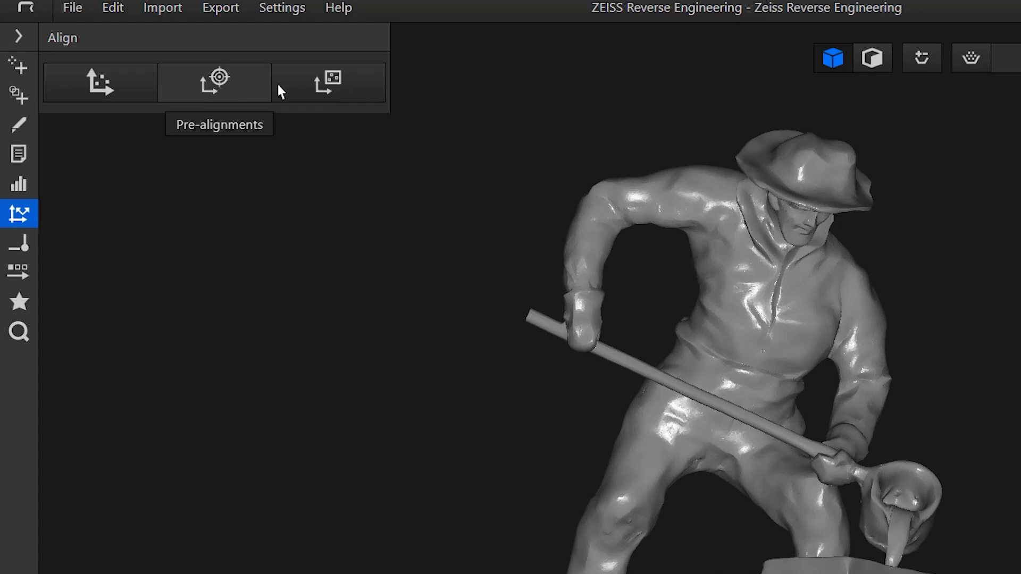
{"action": "left_click", "coordinate": [345, 87]}
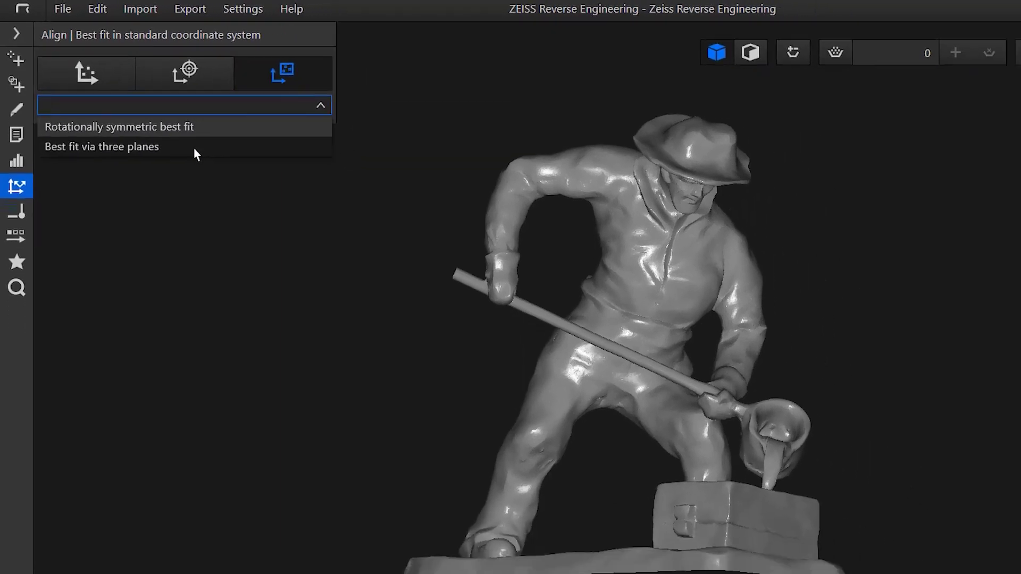
{"action": "left_click", "coordinate": [181, 149]}
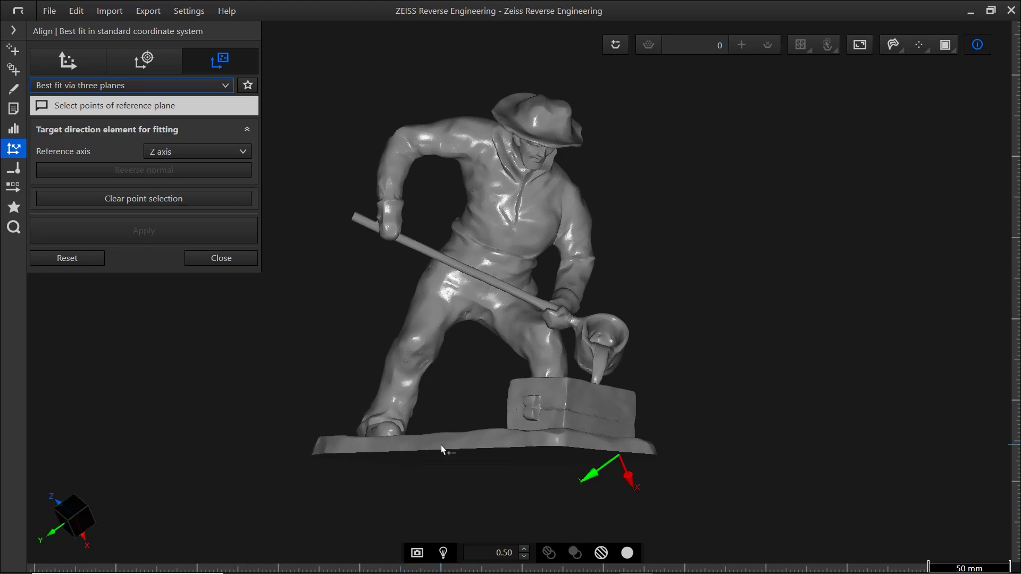
Pick the base underside as the Z plane and reverse its normal to point upward
{"action": "mouse_move", "coordinate": [442, 445]}
{"action": "left_mouse_down"}
{"action": "mouse_move", "coordinate": [456, 355]}
{"action": "mouse_move", "coordinate": [499, 438]}
{"action": "mouse_move", "coordinate": [514, 333]}
{"action": "mouse_move", "coordinate": [502, 292]}
{"action": "left_mouse_up"}
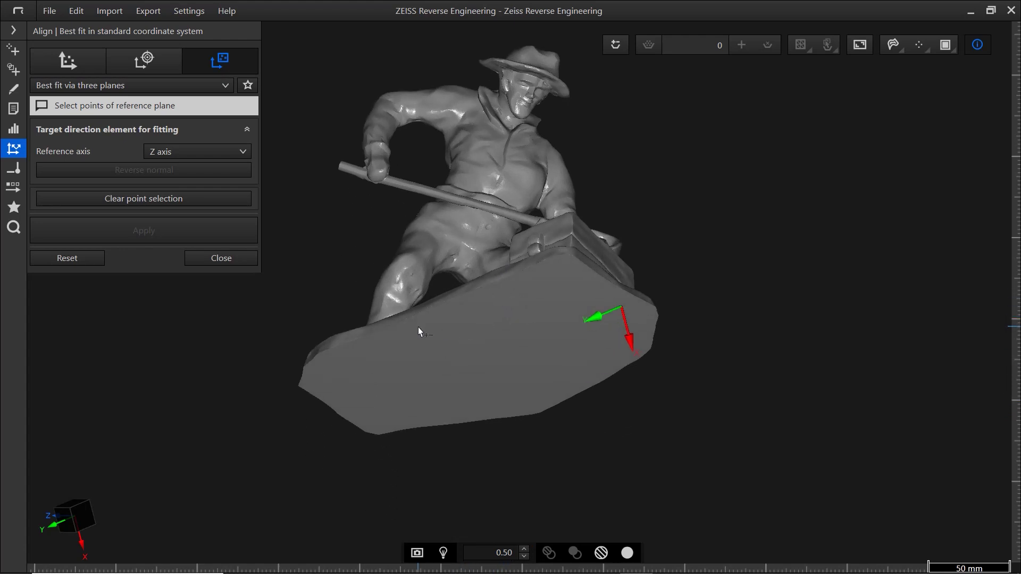
{"action": "left_click_drag", "start_coordinate": [417, 327], "coordinate": [547, 389], "text": "ctrl"}
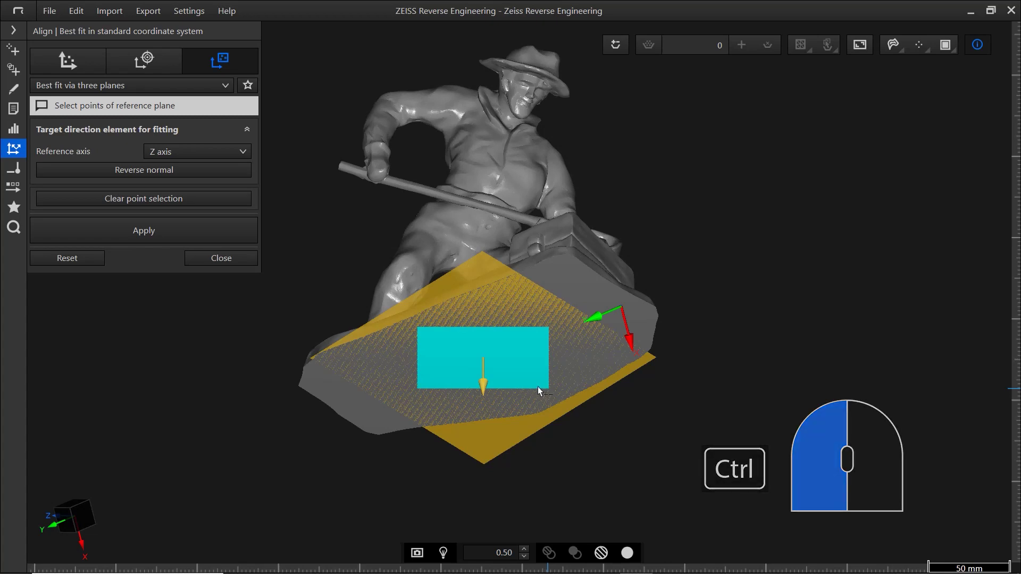
{"action": "left_click_drag", "start_coordinate": [376, 290], "coordinate": [286, 294]}
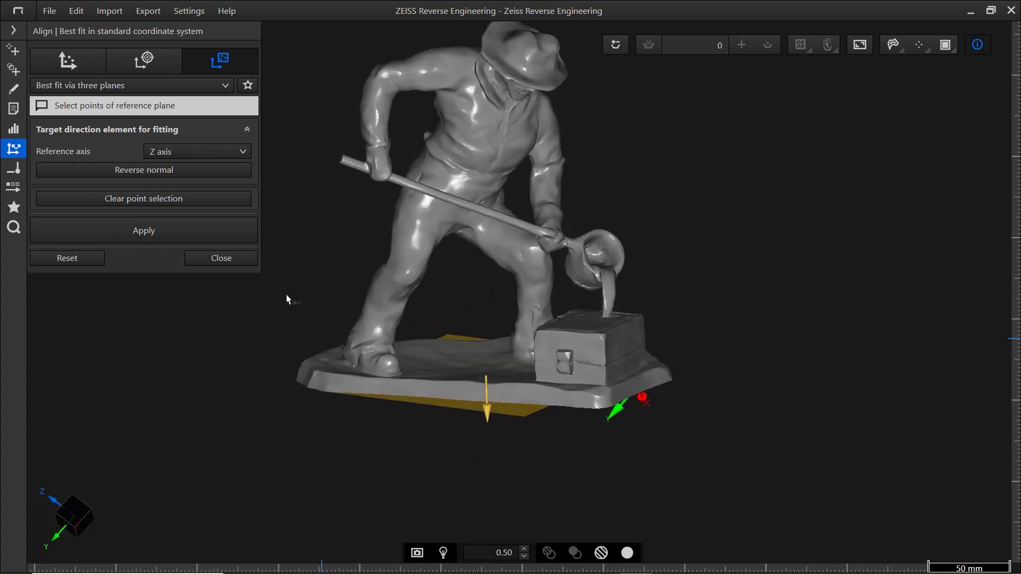
{"action": "left_click", "coordinate": [179, 178]}
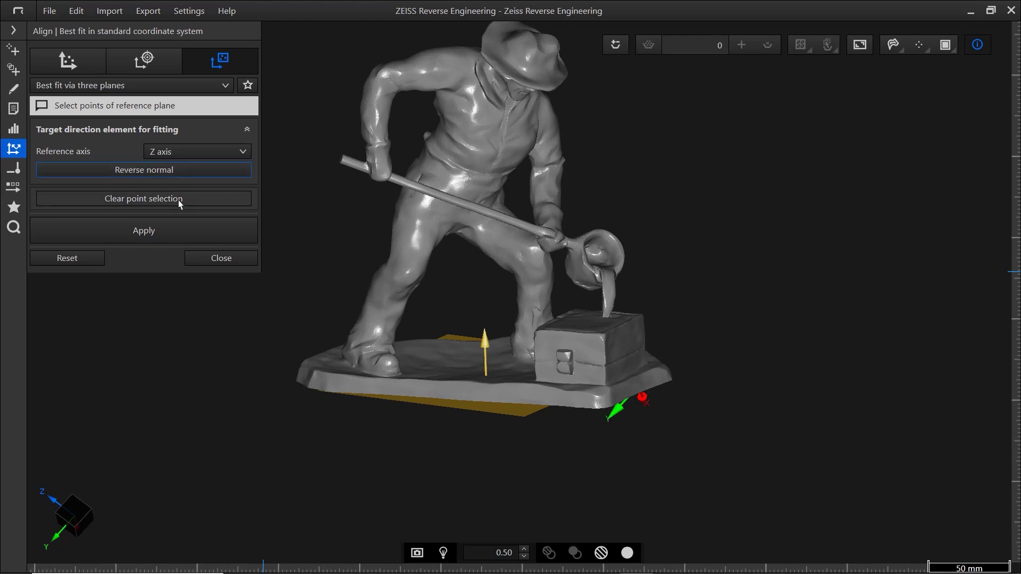
Apply the Z plane, then pick and apply the X and Y planes on the box faces
{"action": "left_click", "coordinate": [178, 231]}
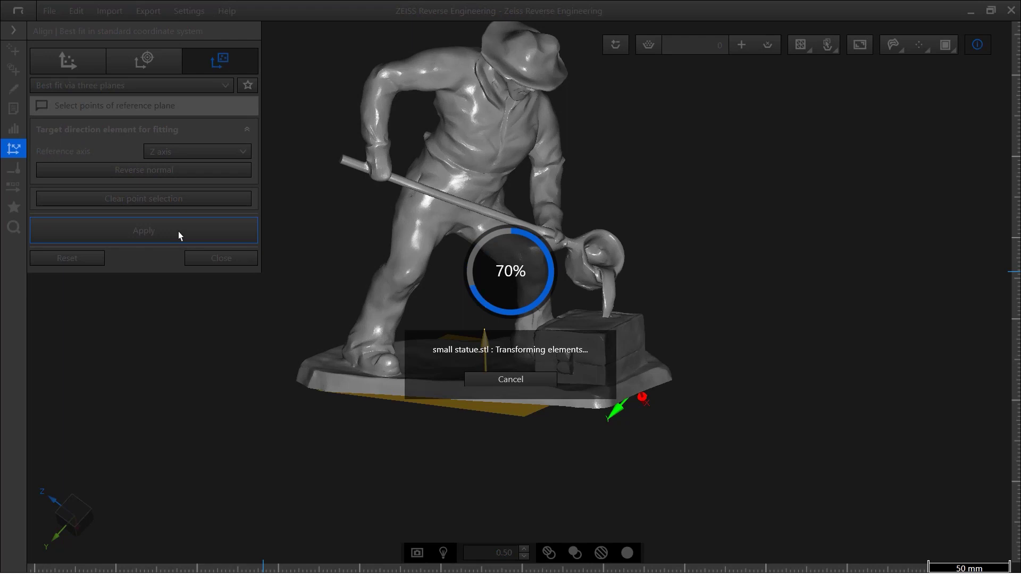
{"action": "left_click", "coordinate": [513, 382], "text": "ctrl"}
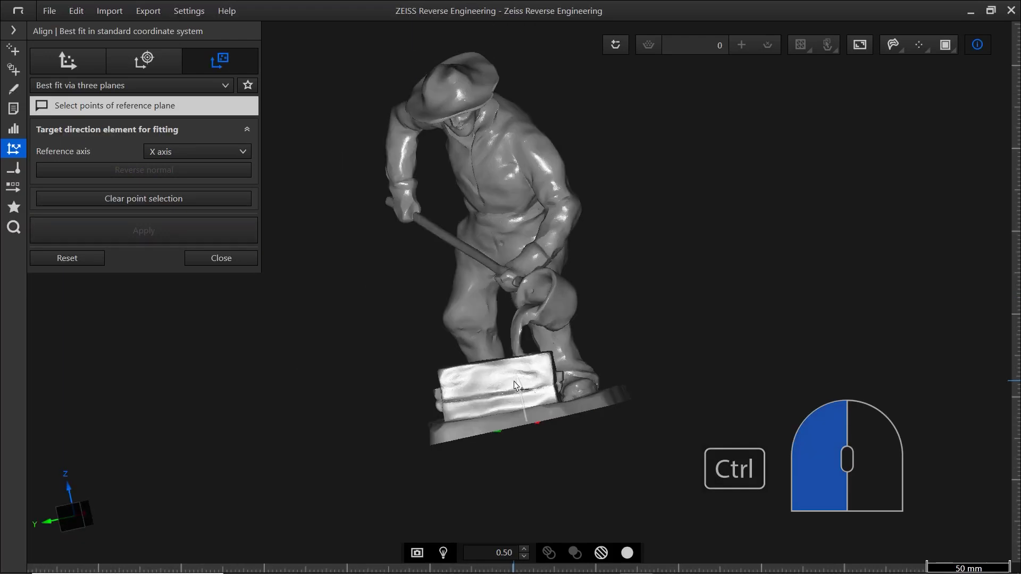
{"action": "left_click_drag", "start_coordinate": [461, 370], "coordinate": [539, 389], "text": "ctrl"}
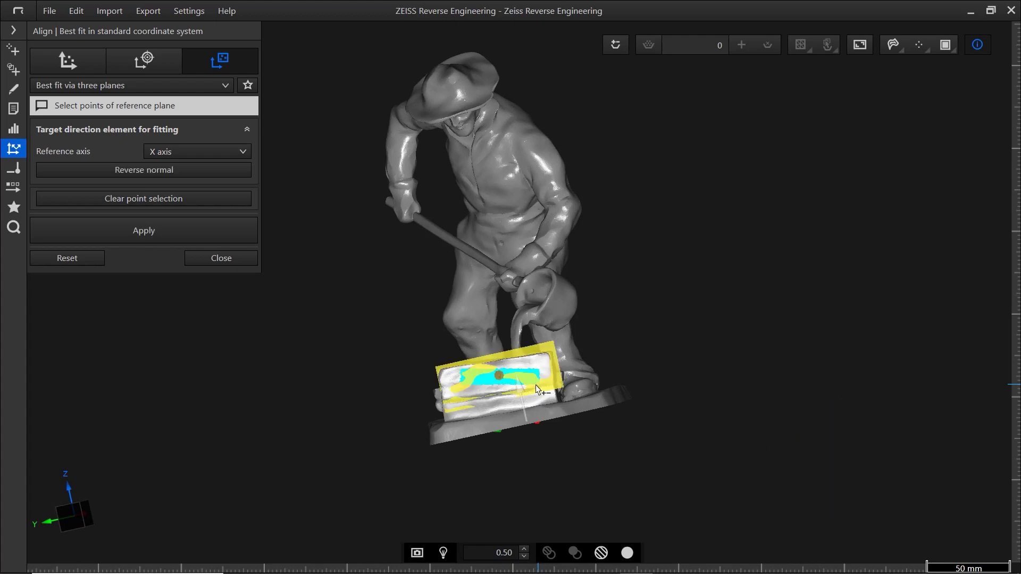
{"action": "left_click", "coordinate": [207, 235]}
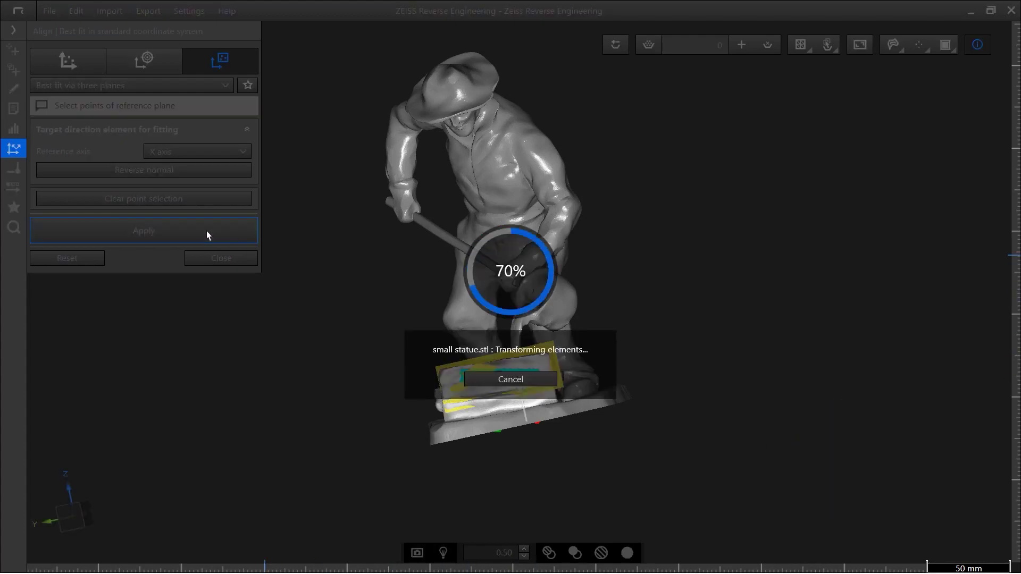
{"action": "left_click_drag", "start_coordinate": [559, 432], "coordinate": [635, 451], "text": "ctrl"}
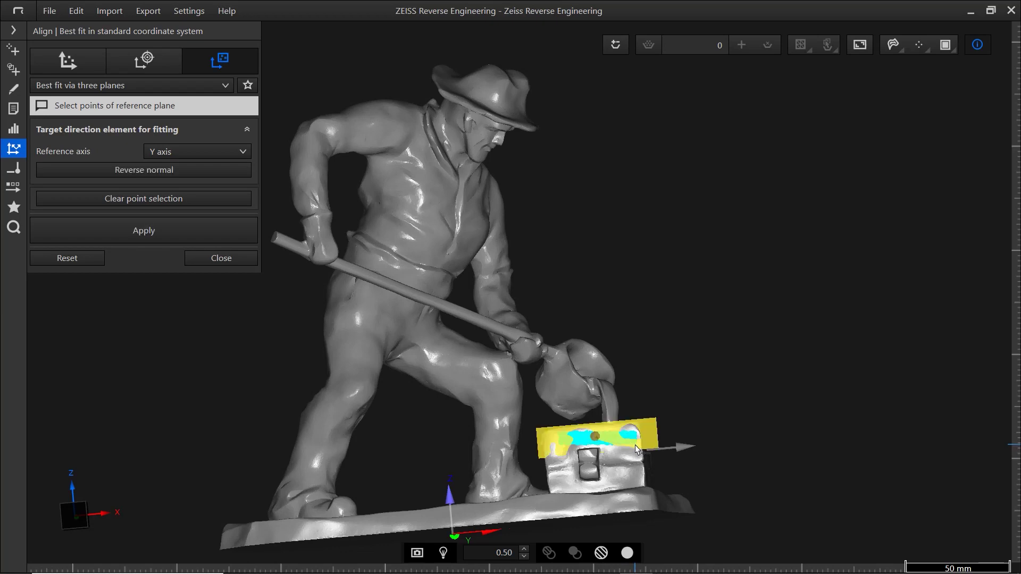
{"action": "left_click", "coordinate": [179, 239]}
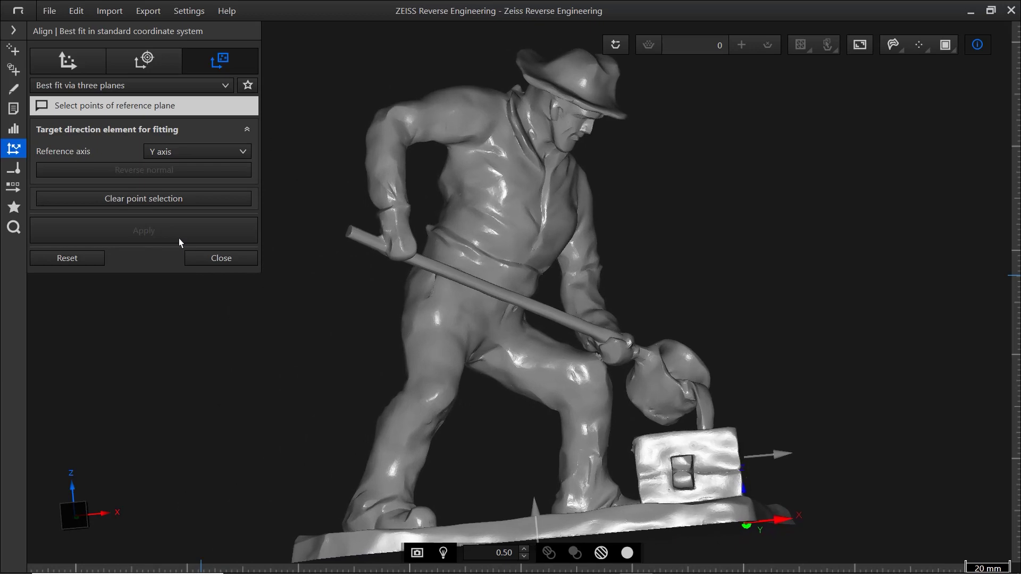
Close the three-plane fit and view the statue from behind, the side and the front
{"action": "left_click", "coordinate": [209, 257]}
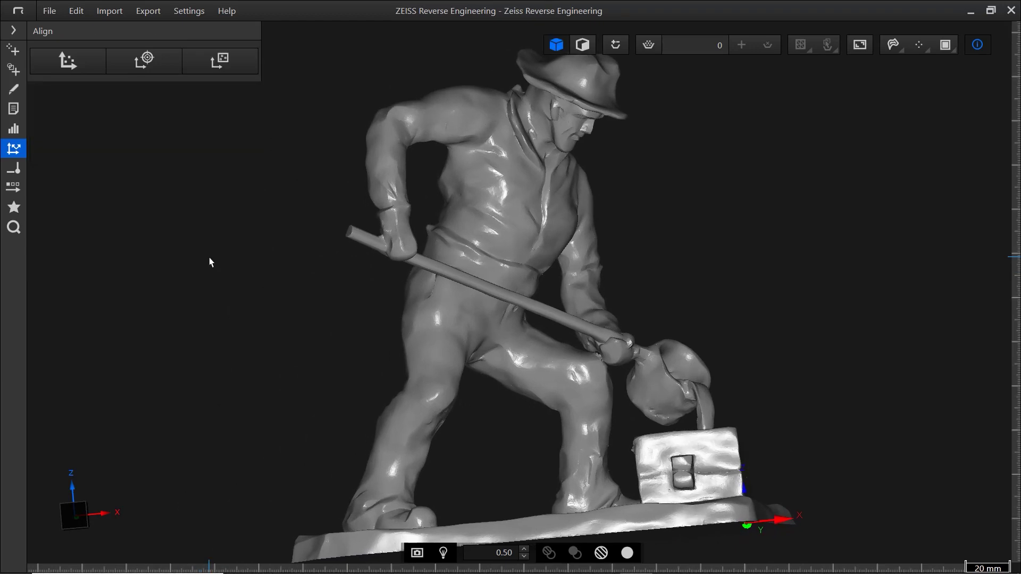
{"action": "left_click", "coordinate": [87, 516]}
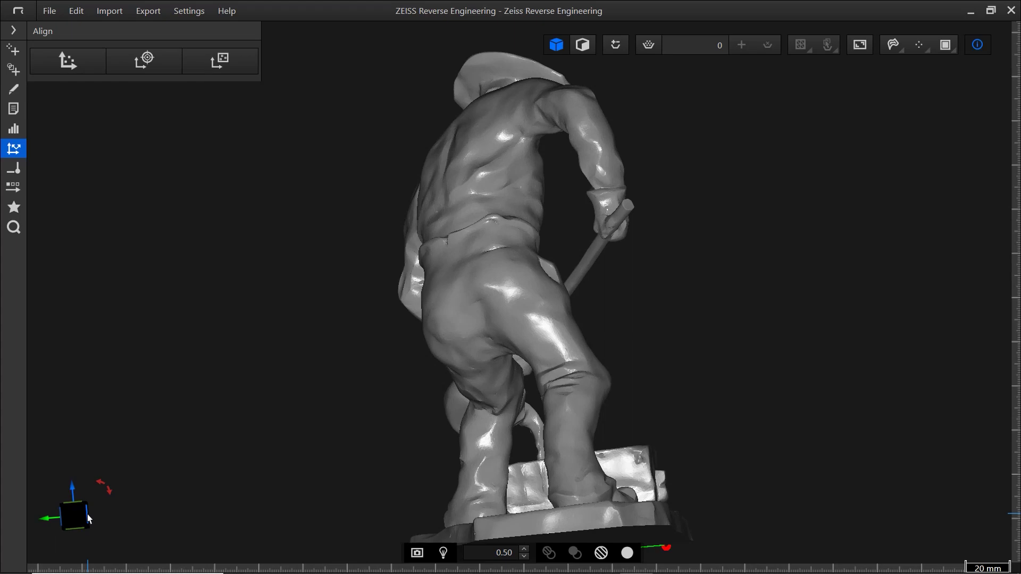
{"action": "left_click", "coordinate": [87, 515]}
{"action": "left_click", "coordinate": [88, 516]}
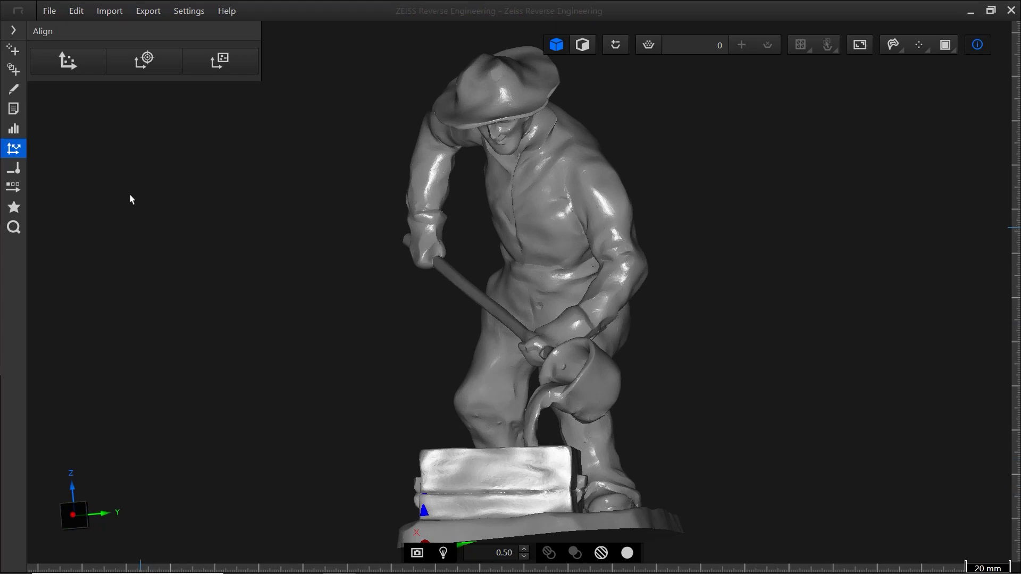
Undo and then redo the alignment to compare the result
{"action": "left_click", "coordinate": [76, 11]}
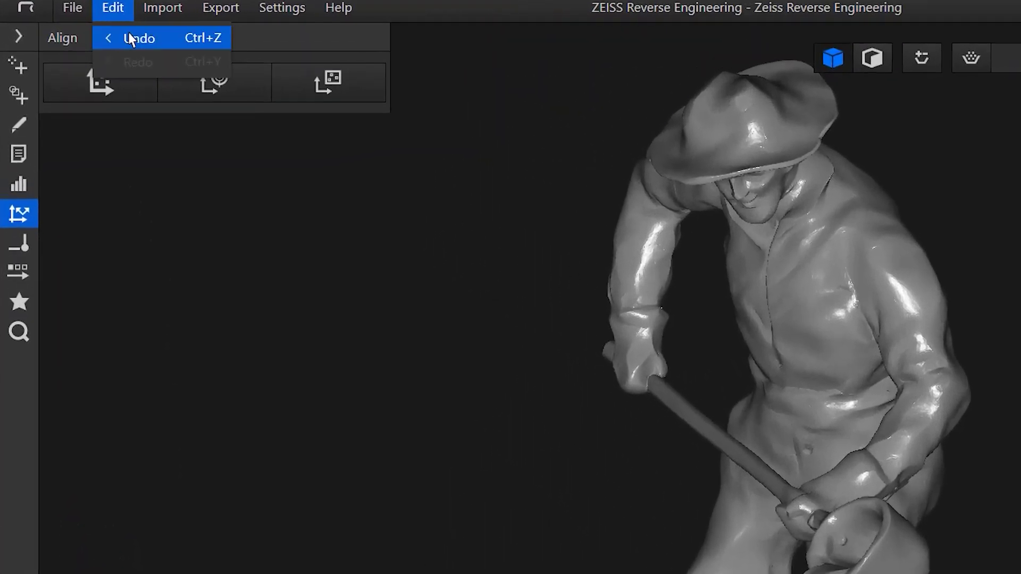
{"action": "key", "text": "ctrl+z"}
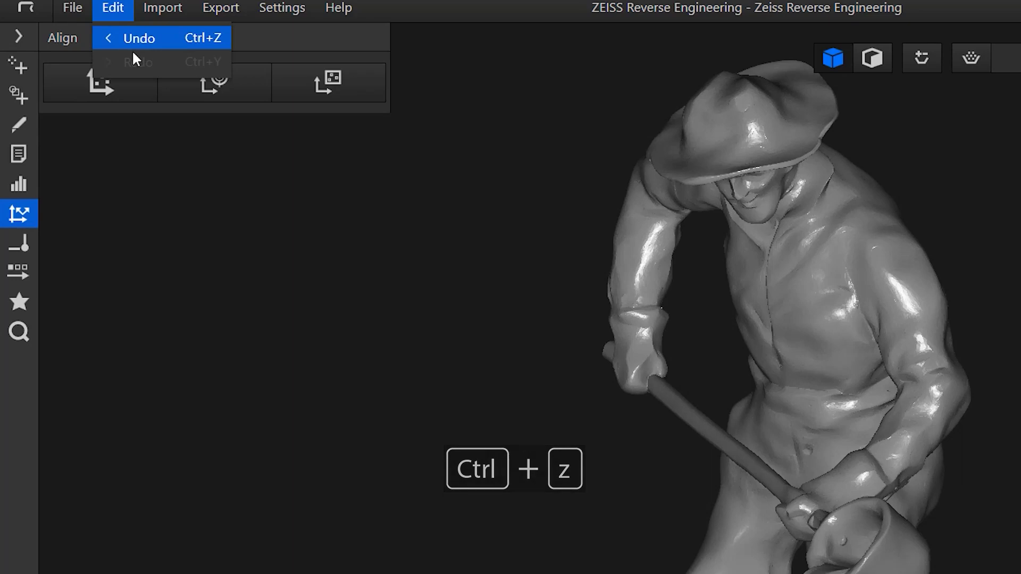
{"action": "key", "text": "ctrl+y"}
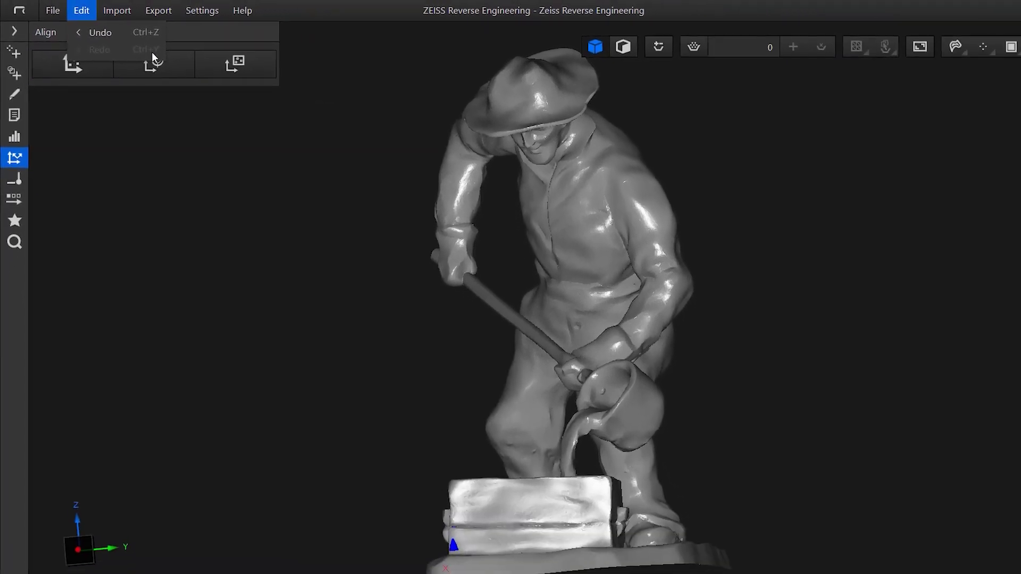
{"action": "key", "text": "Escape"}
Check the statue from both sides and return to the front view
{"action": "left_click", "coordinate": [63, 519]}
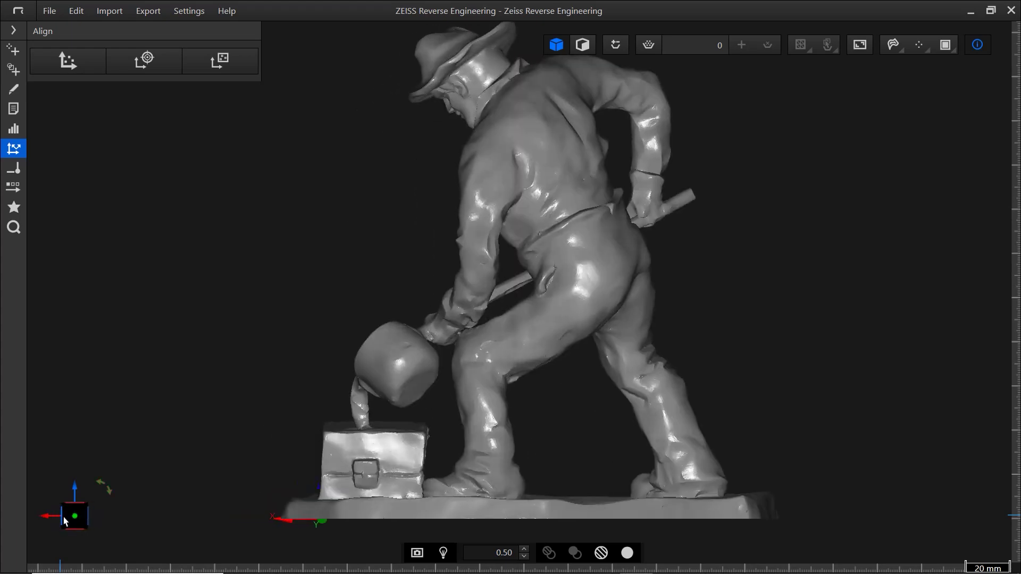
{"action": "left_click", "coordinate": [63, 517]}
{"action": "left_click", "coordinate": [62, 517]}
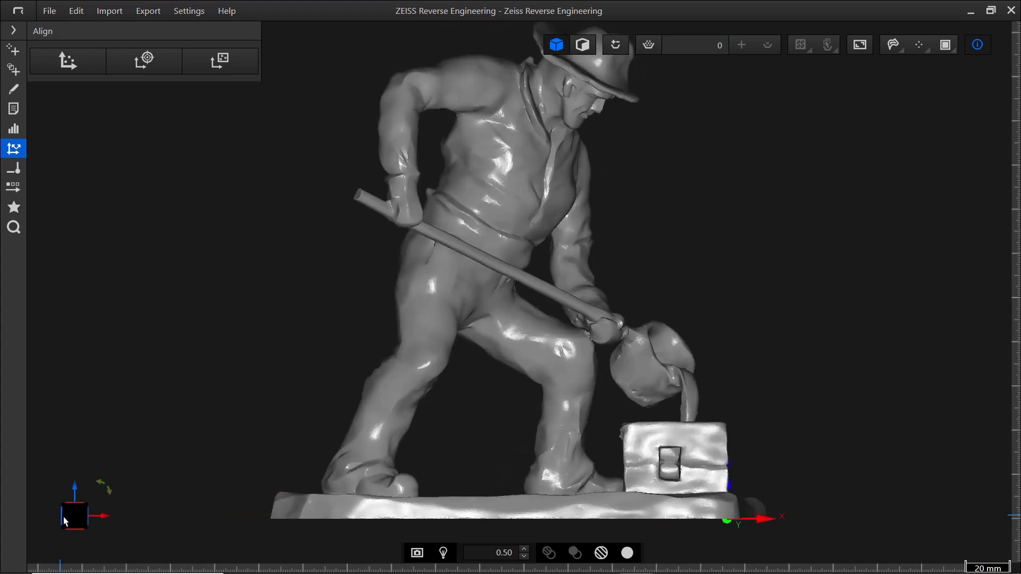